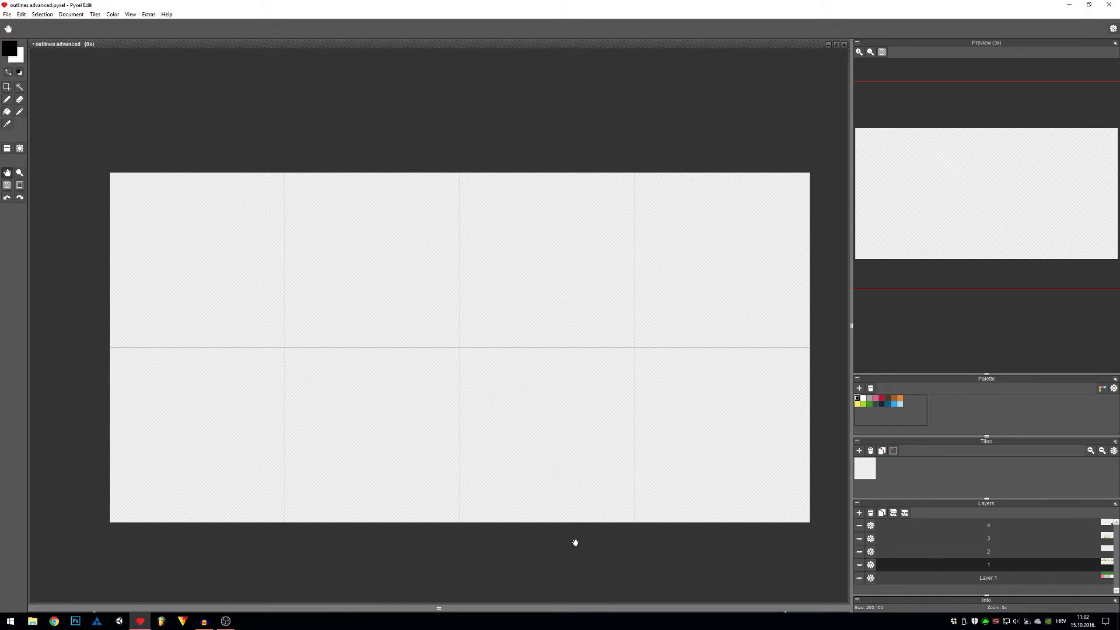
Step: Show the coloured background tiles and banana sprite layers, and zoom the Preview to 2x
click(860, 578)
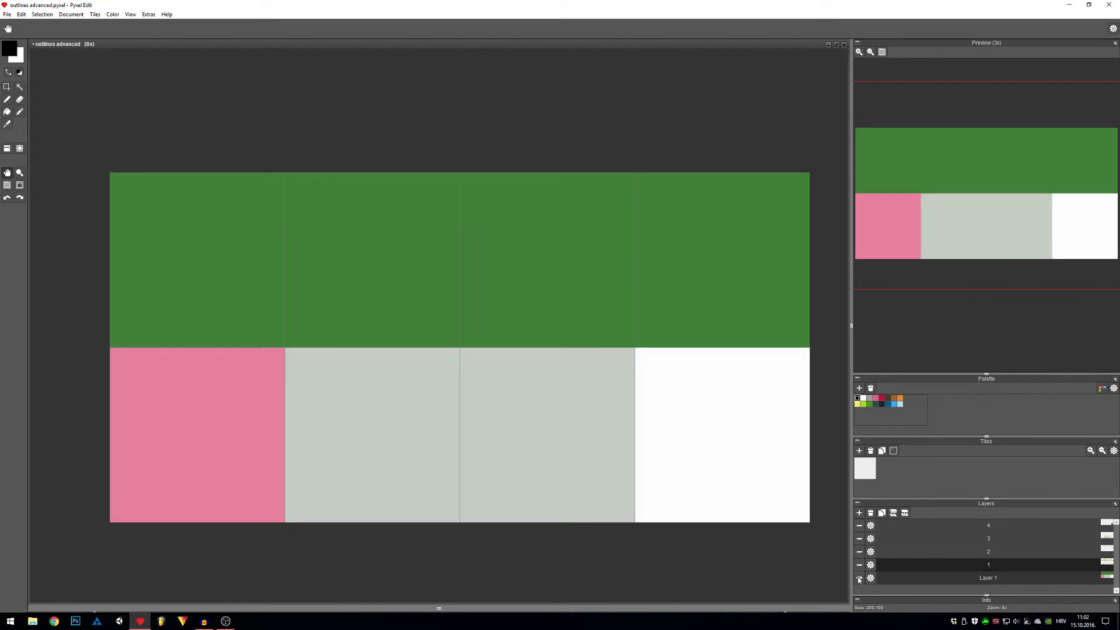
click(860, 565)
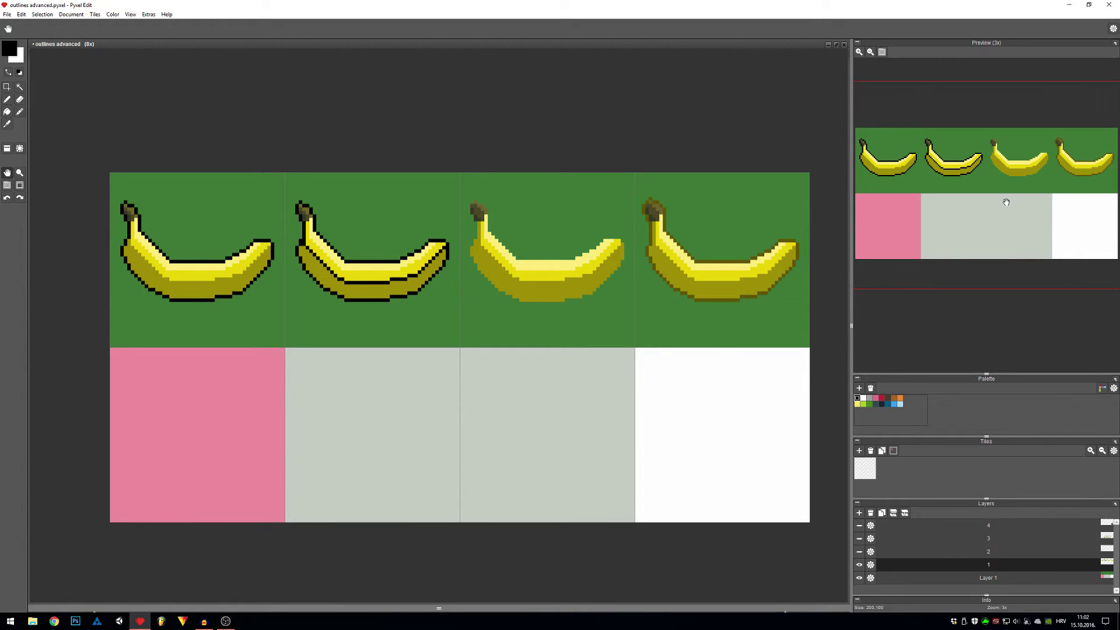
scroll(1005, 202, down, 1)
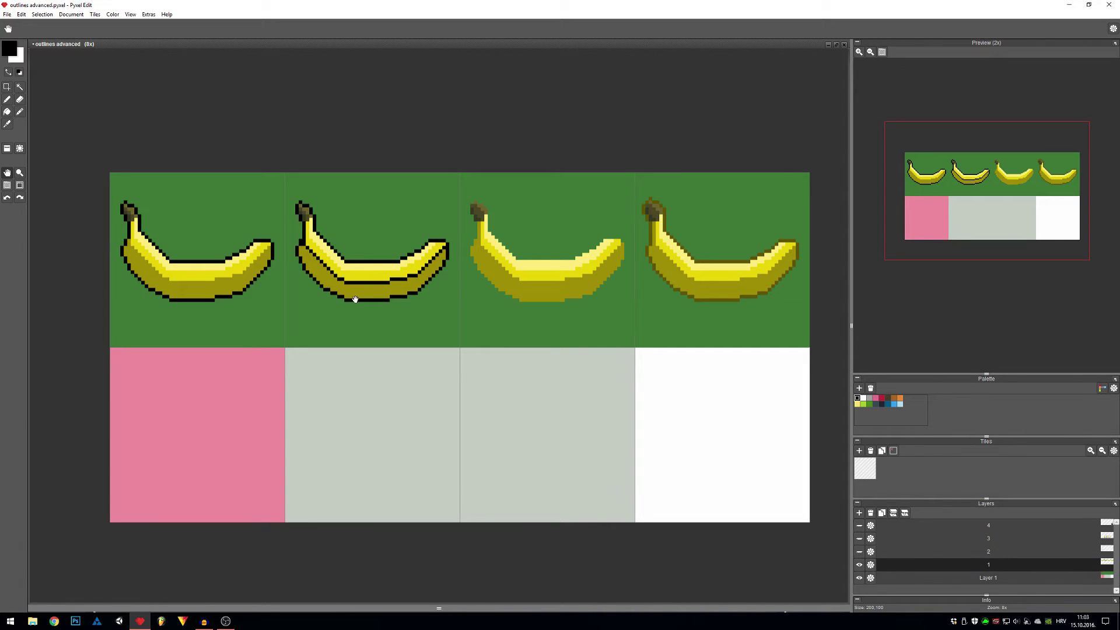
Step: With the Pencil, add black outline pixels below the second banana's stem and along its curve
scroll(361, 286, up, 4)
key(b)
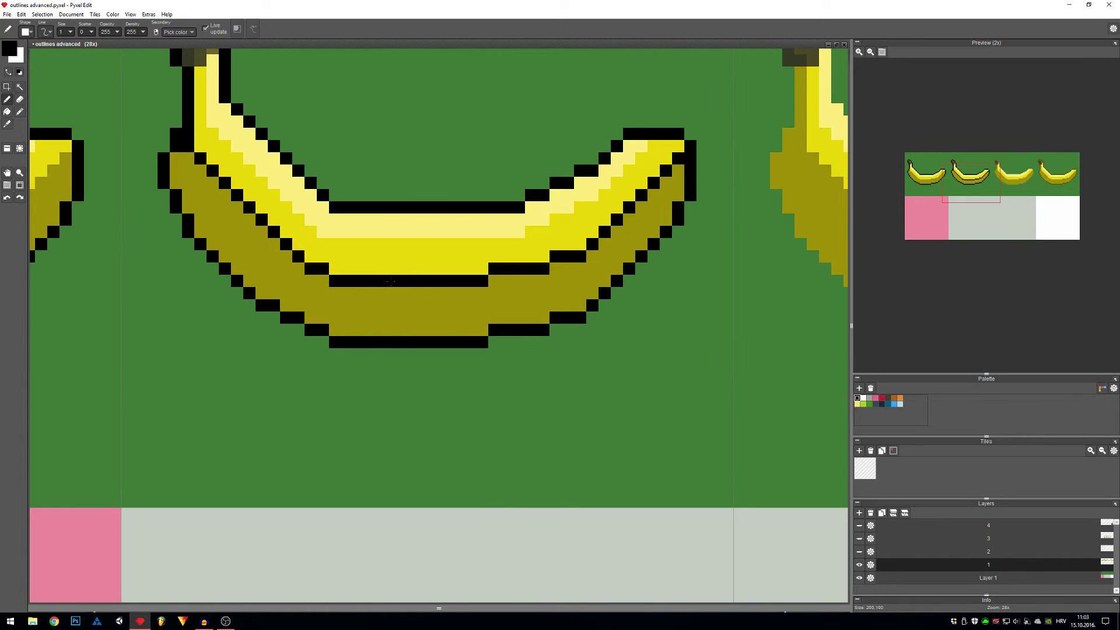
scroll(408, 285, up, 3)
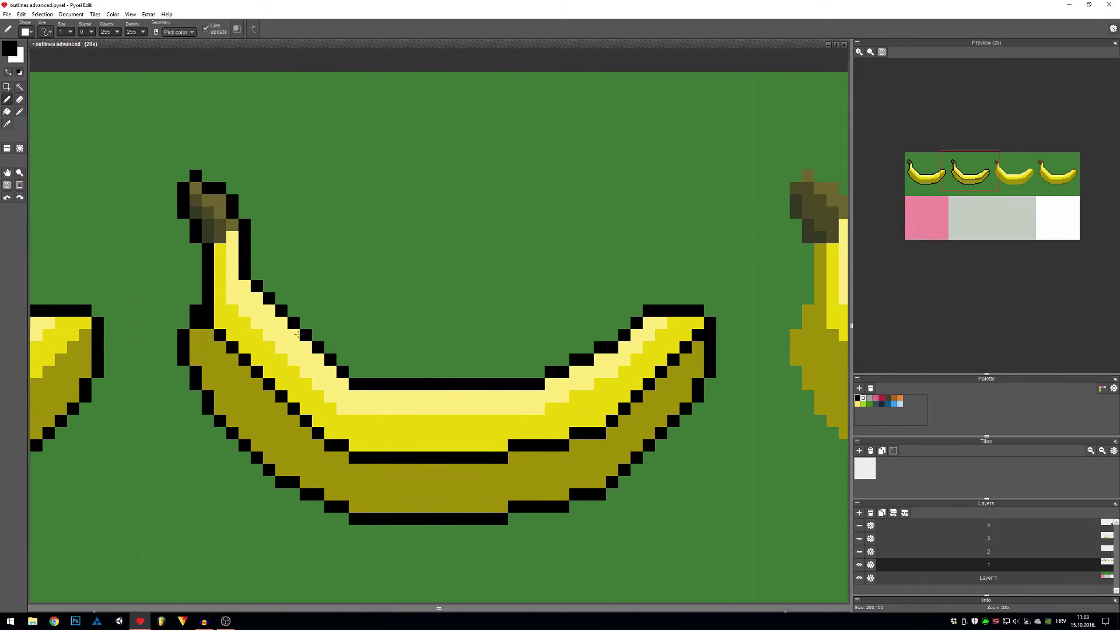
mouse_move(219, 287)
mouse_down()
mouse_move(255, 355)
mouse_move(217, 294)
mouse_move(291, 383)
mouse_move(331, 409)
mouse_move(533, 419)
mouse_move(616, 382)
mouse_move(674, 324)
mouse_up()
click(625, 360)
scroll(625, 359, down, 6)
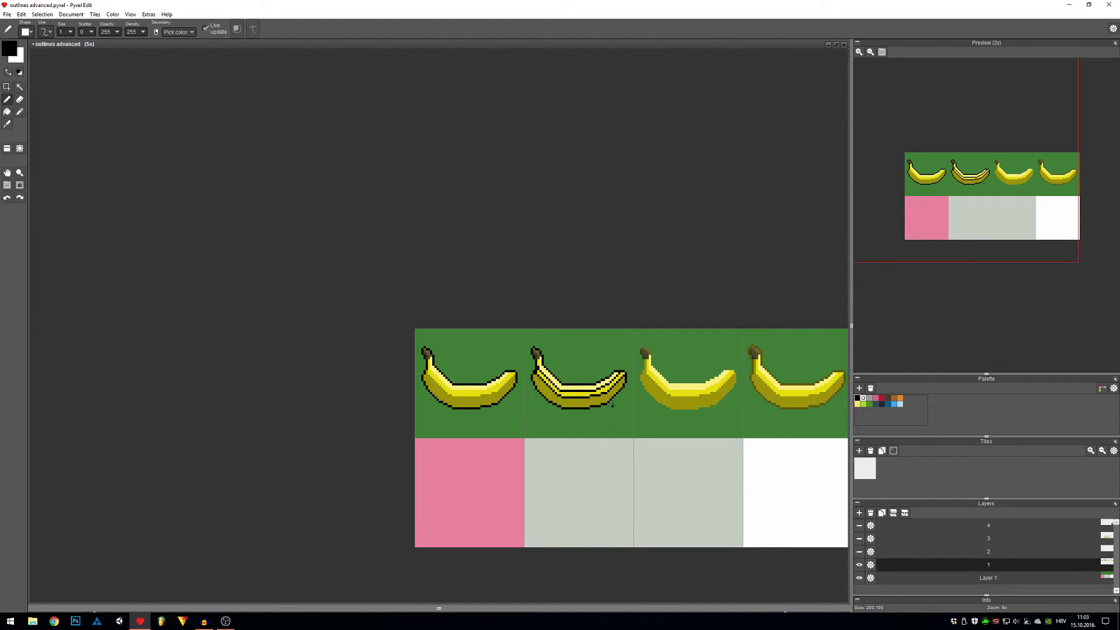
Step: Undo the last pencil stroke and recentre the sprite sheet in the view
key(ctrl+z)
key(ctrl+z)
key(ctrl+z)
drag(348, 423, 252, 315)
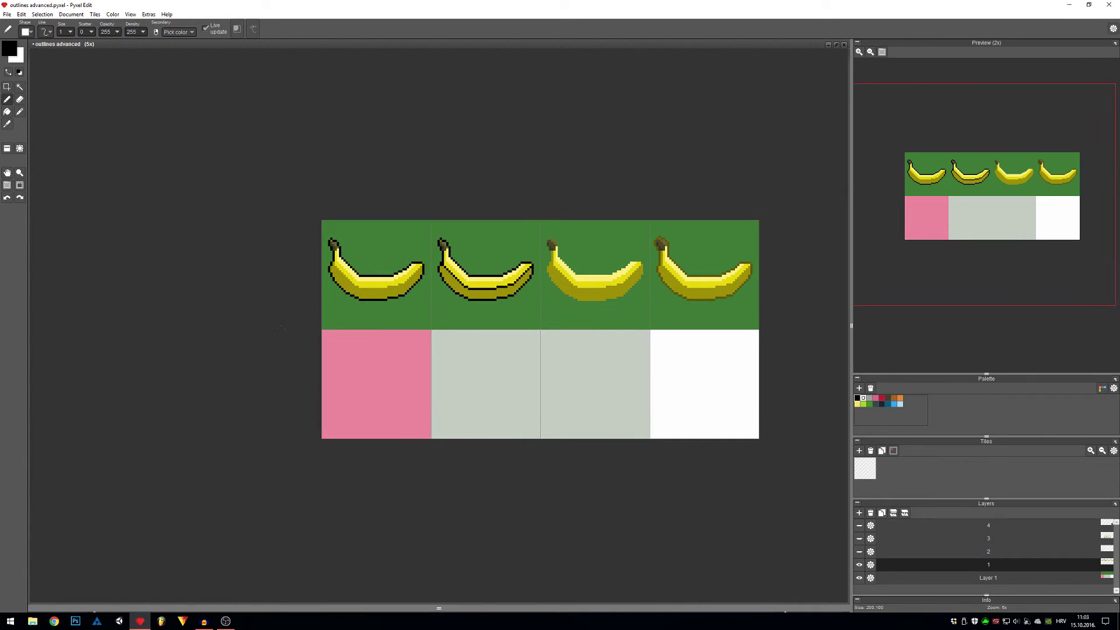
scroll(307, 304, up, 1)
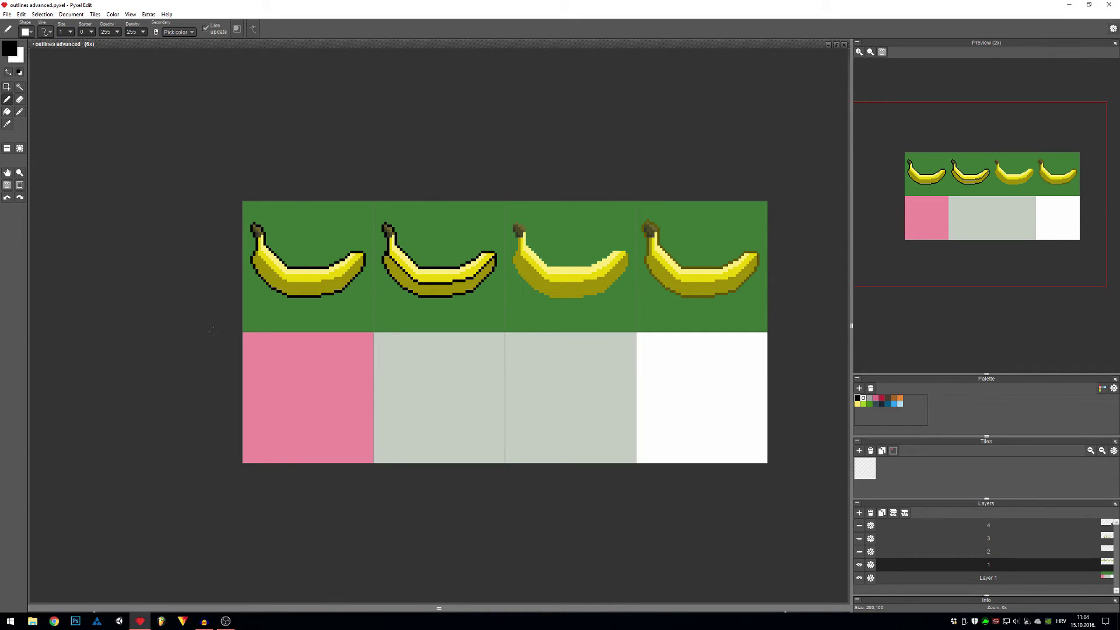
Step: Turn on layer 2 to reveal the four leaves on the pink tile, then frame all four banana columns
drag(270, 498, 445, 452)
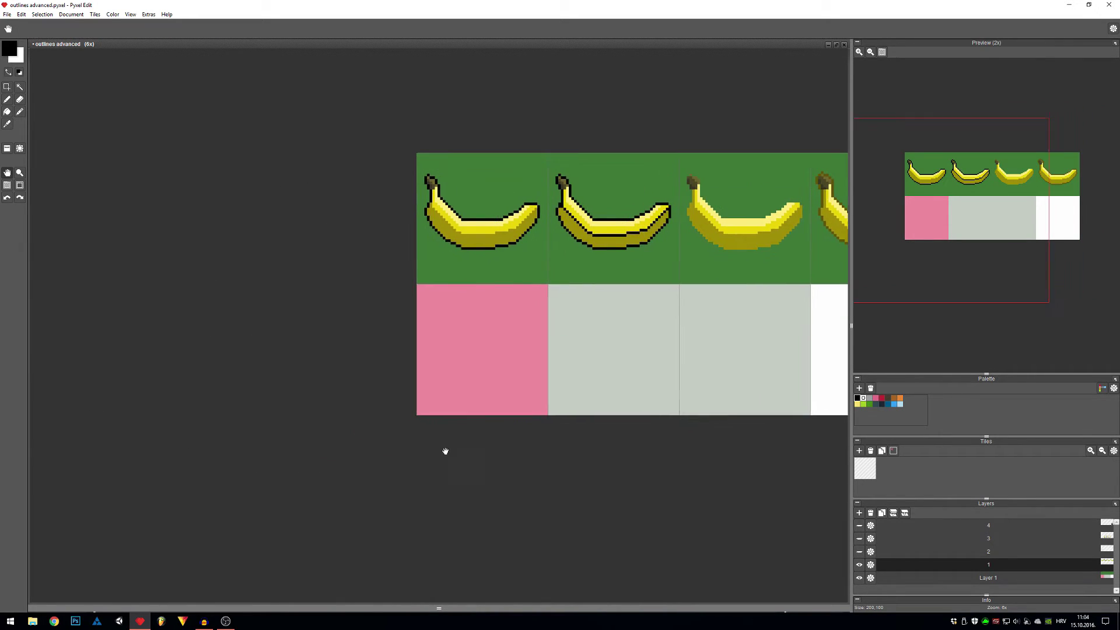
scroll(495, 365, up, 1)
scroll(474, 336, up, 1)
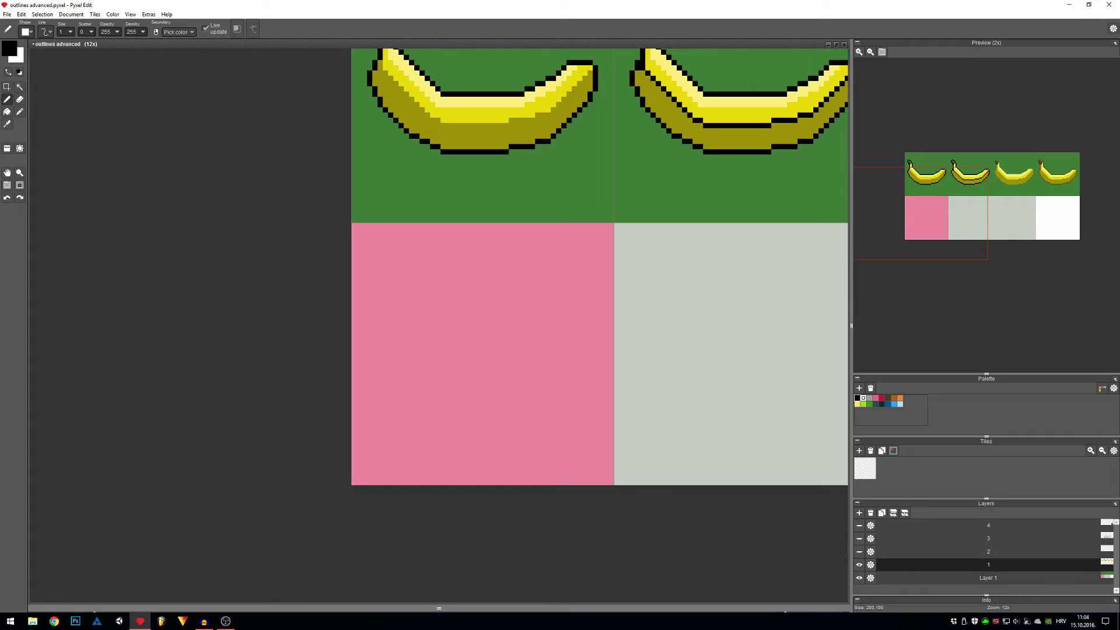
click(859, 552)
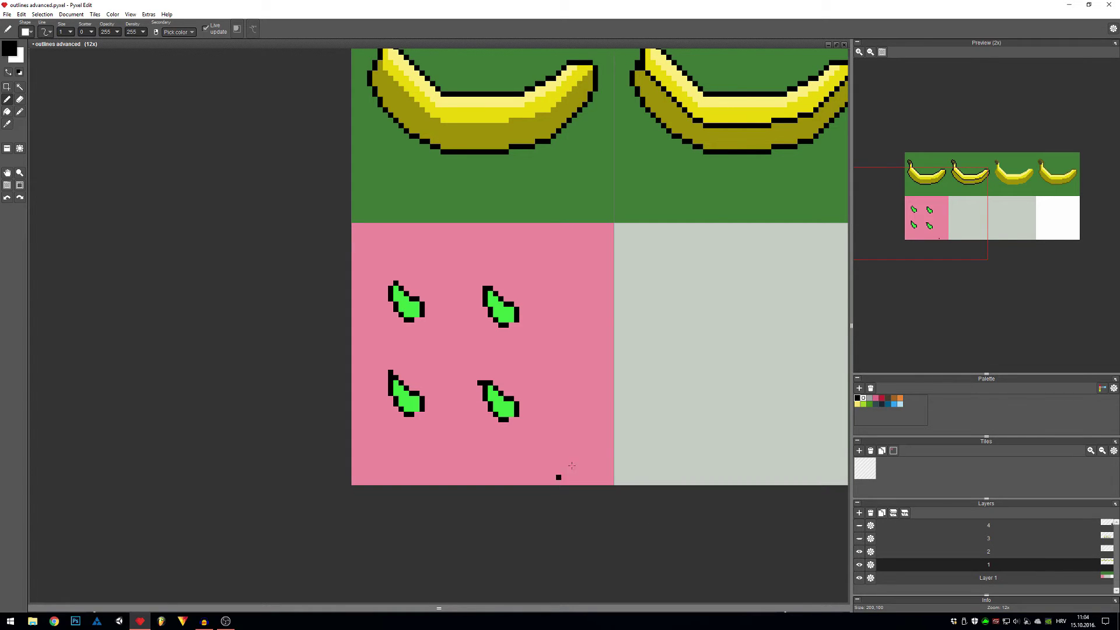
scroll(936, 230, up, 1)
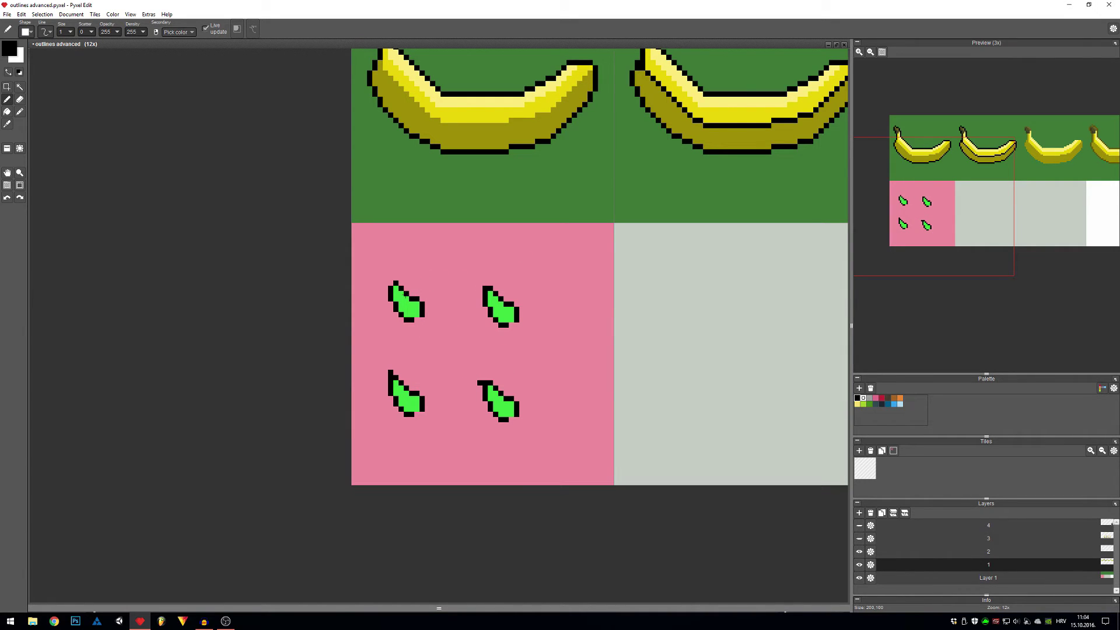
scroll(437, 292, up, 3)
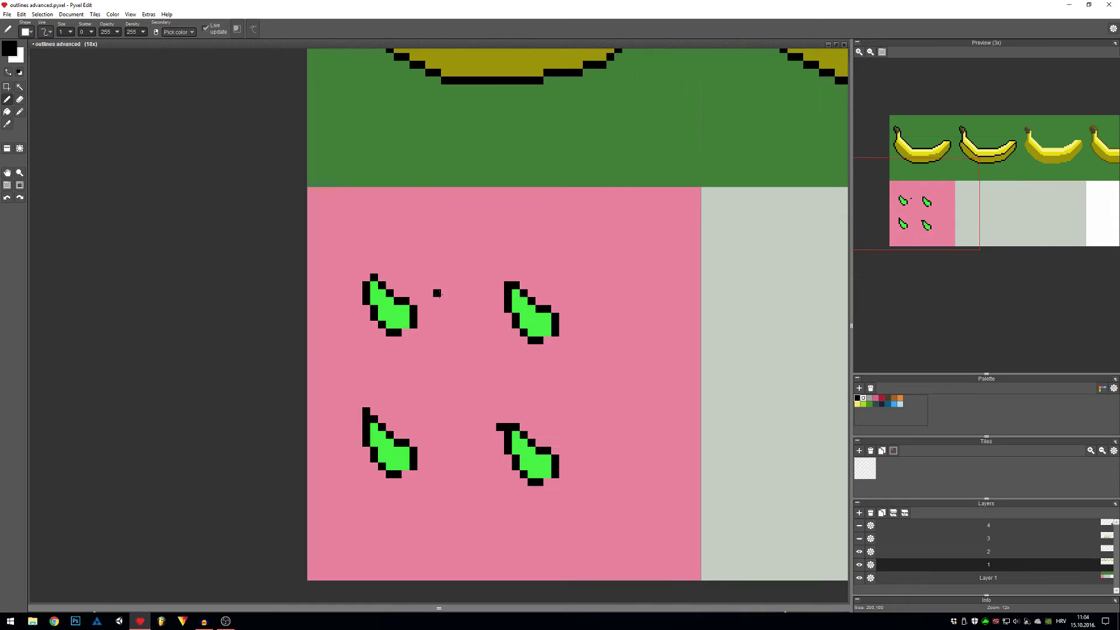
scroll(420, 295, up, 3)
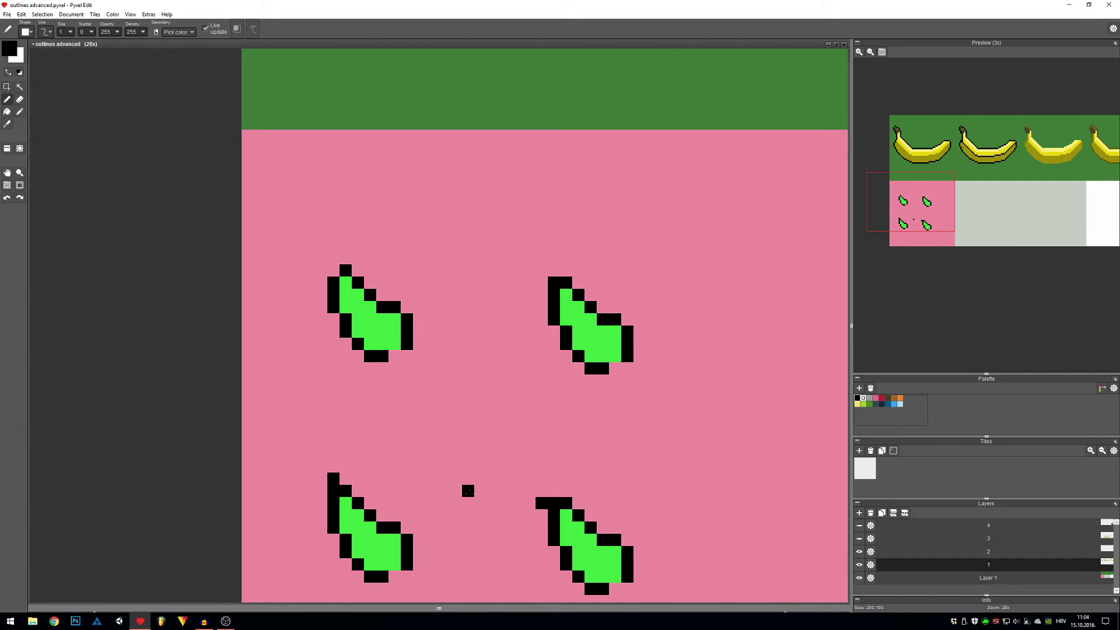
scroll(467, 490, down, 2)
scroll(389, 484, down, 1)
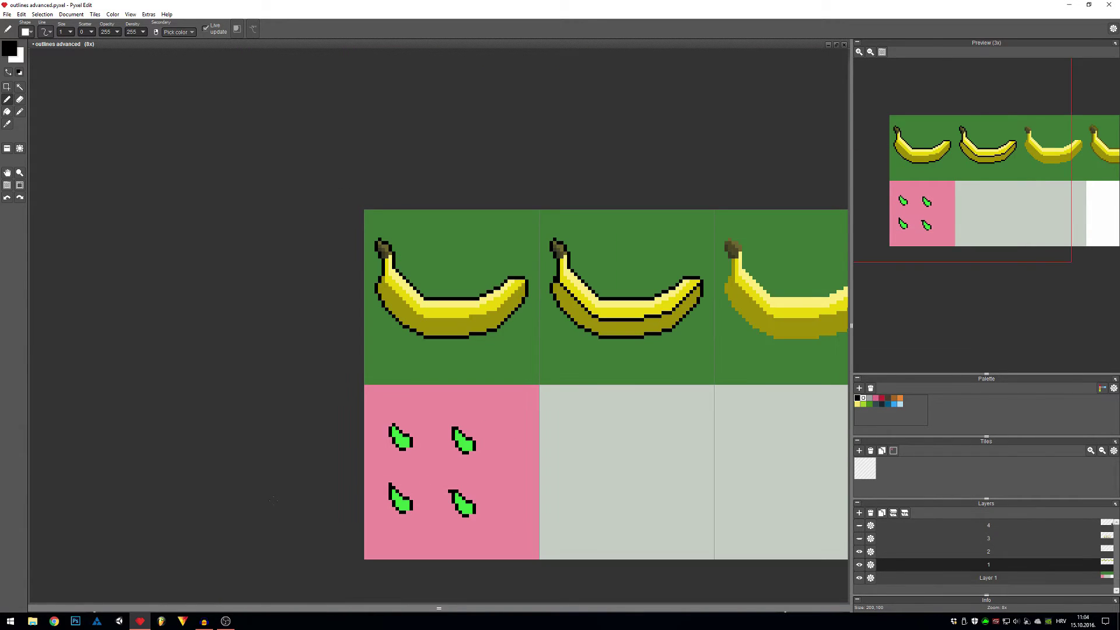
drag(315, 536, 107, 433)
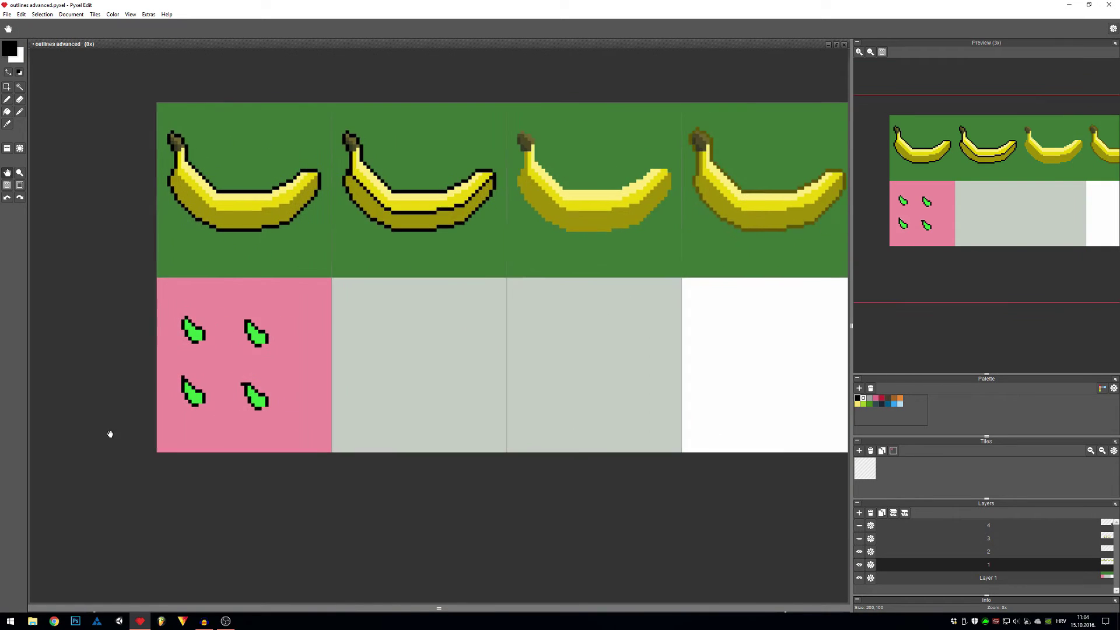
Step: Show the blonde faces layer on the grey tiles and zoom in close on the heads
scroll(394, 496, up, 1)
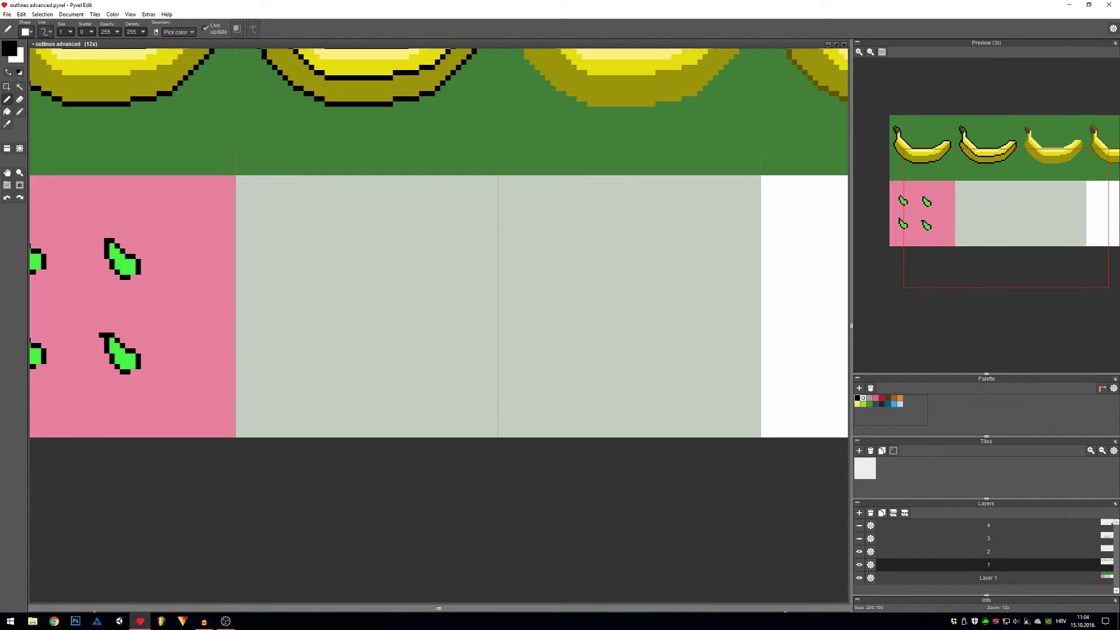
drag(490, 508, 463, 529)
click(860, 539)
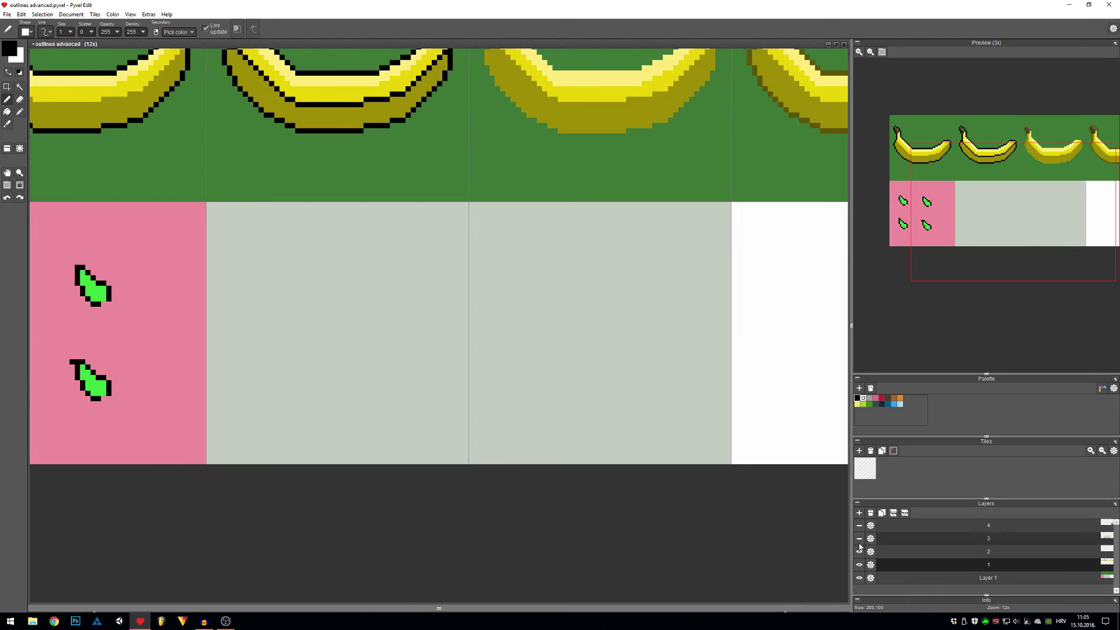
scroll(505, 506, down, 1)
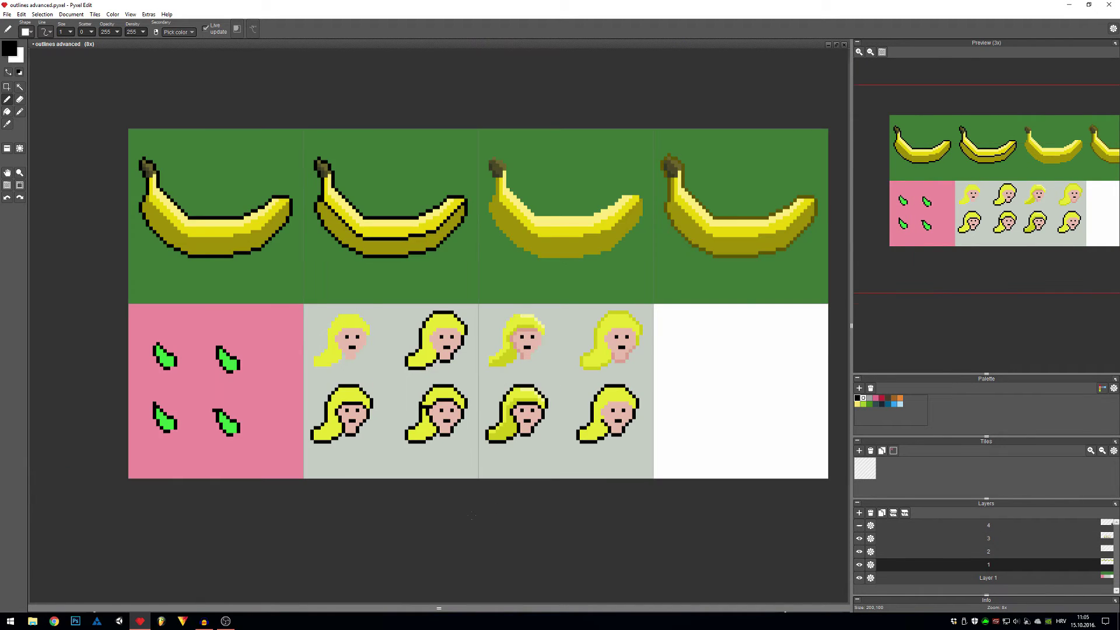
scroll(403, 450, up, 1)
scroll(317, 282, up, 1)
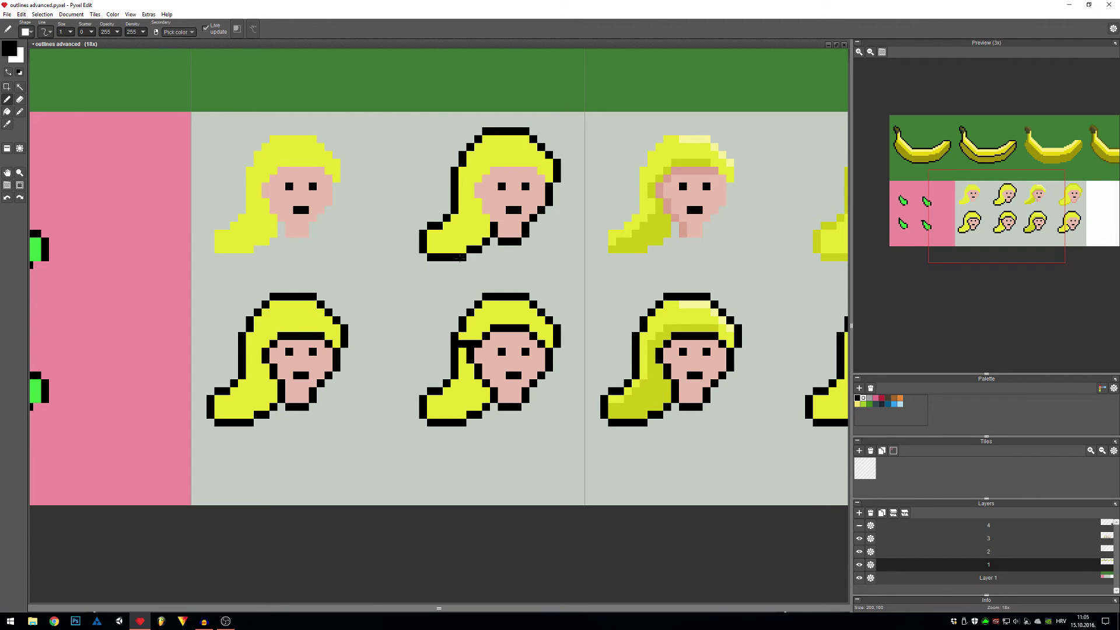
Step: Try a black pixel at the hair corner, undo it, then blacken a pixel beside the lower-left face's chin
click(452, 227)
key(ctrl+z)
click(287, 390)
scroll(287, 390, down, 4)
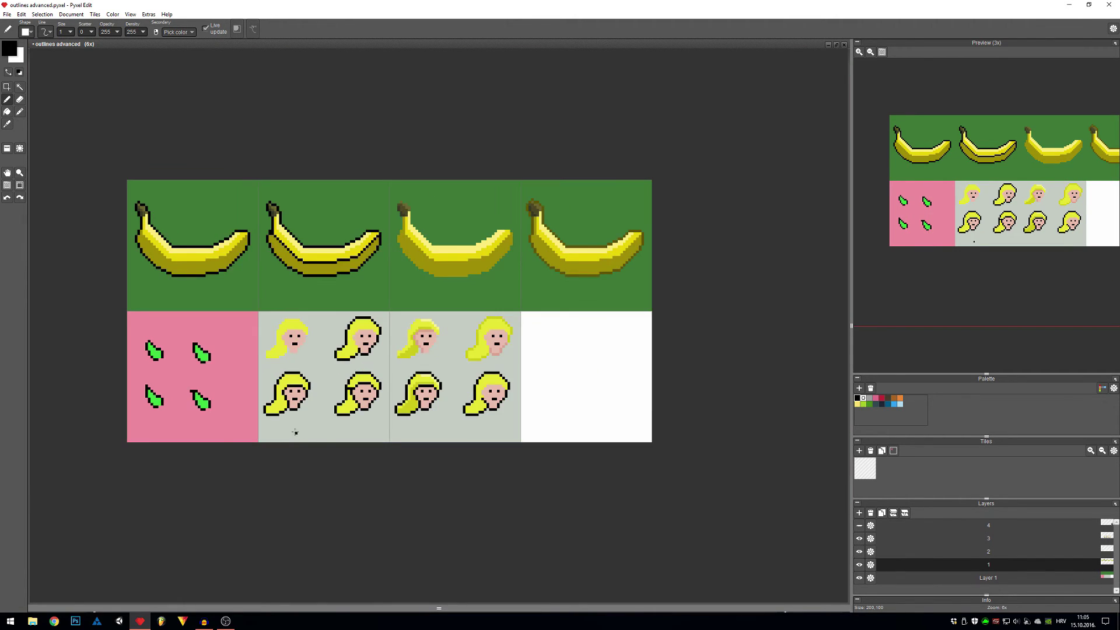
scroll(295, 430, up, 4)
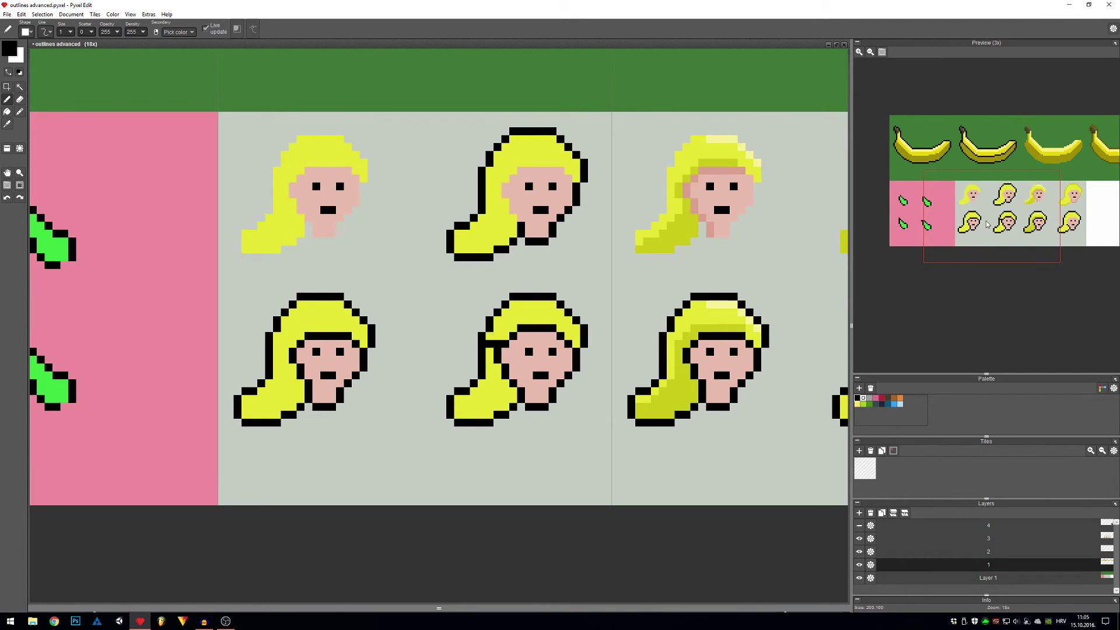
Step: Place a black pixel on the grey background below the heads, then pan to show all eight heads
click(640, 470)
key(space)
mouse_move(653, 468)
mouse_down()
mouse_move(450, 463)
mouse_move(379, 476)
mouse_move(486, 464)
mouse_up()
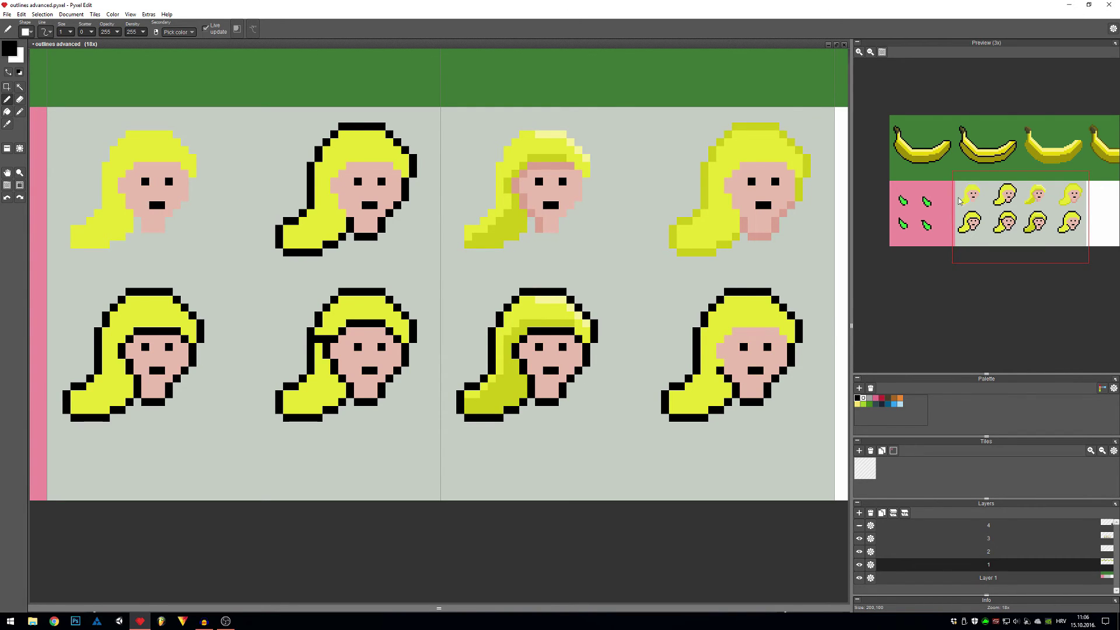
key(space)
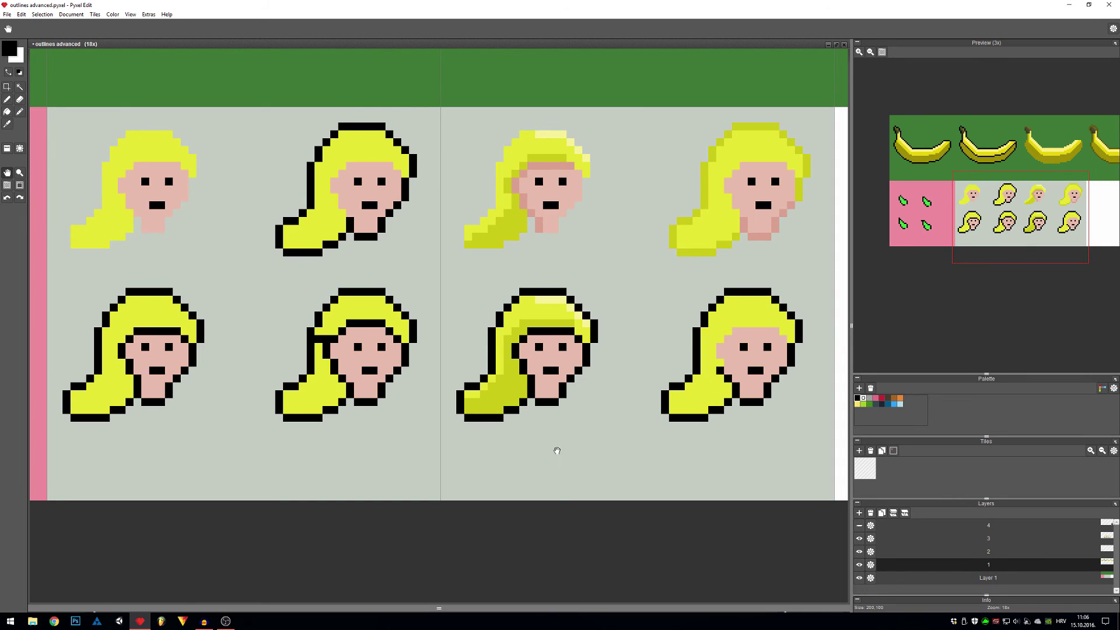
drag(557, 451, 530, 445)
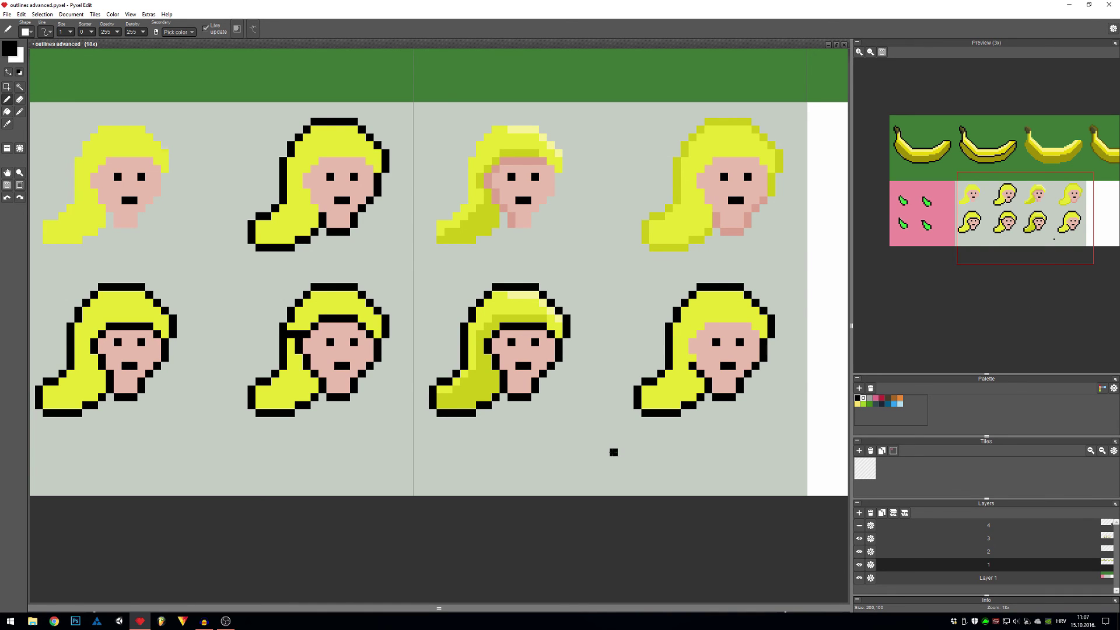
Step: Make layer 4 active and visible so the hooded character appears on the white tile
scroll(572, 443, down, 3)
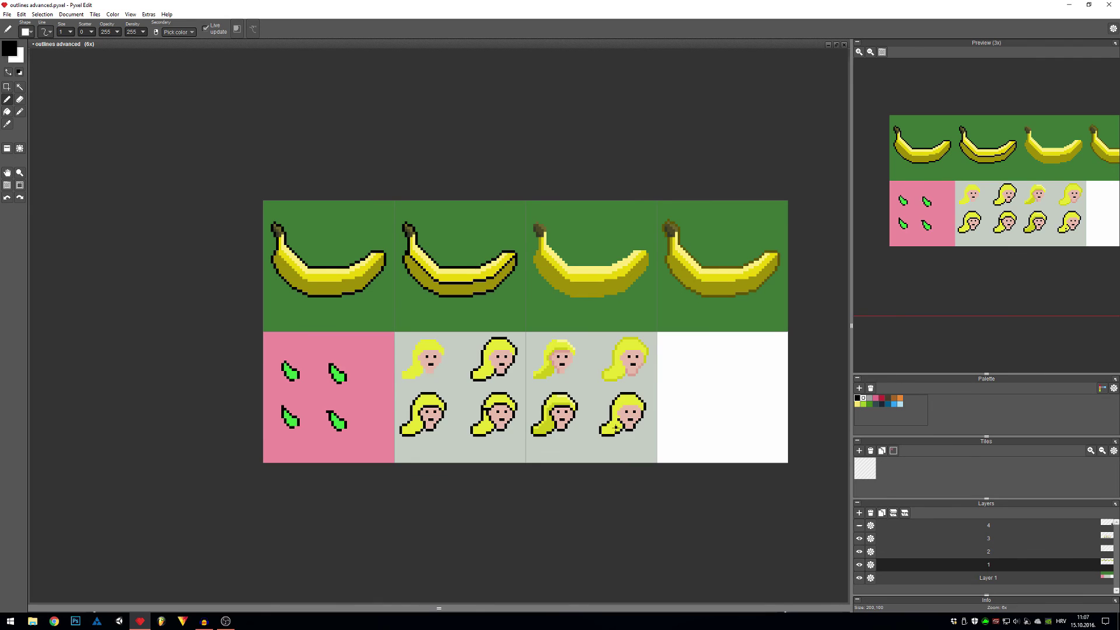
scroll(616, 429, up, 1)
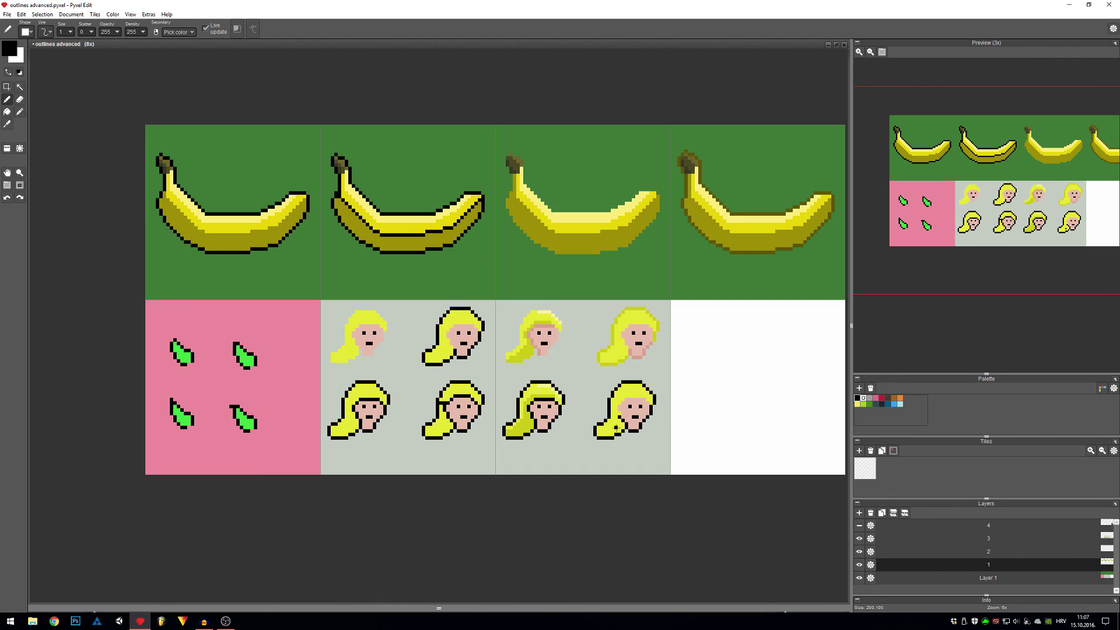
click(911, 527)
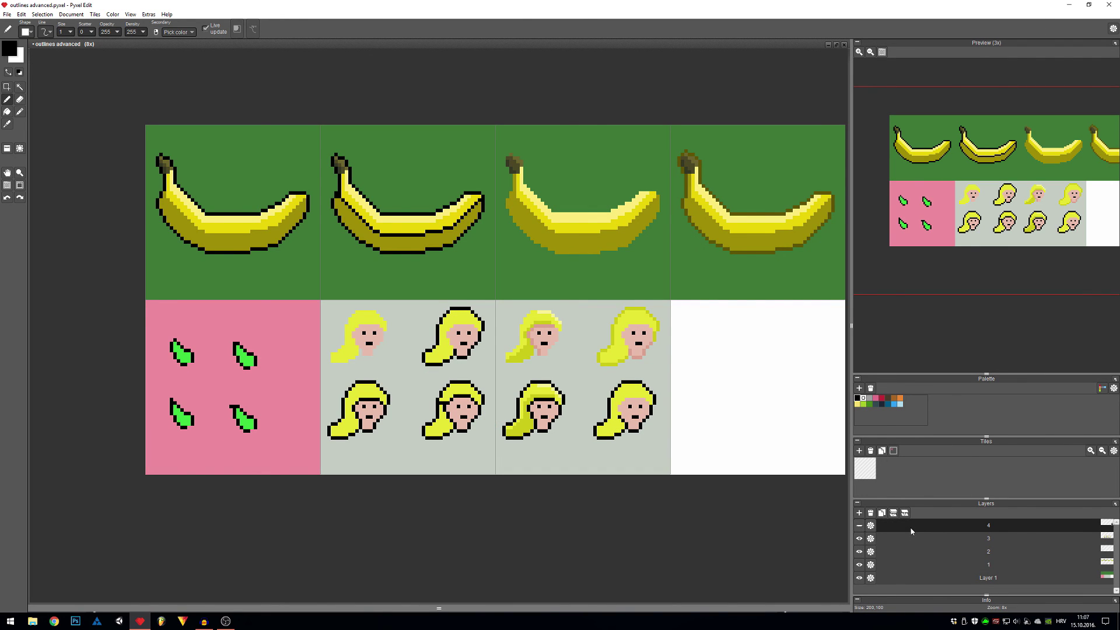
click(859, 525)
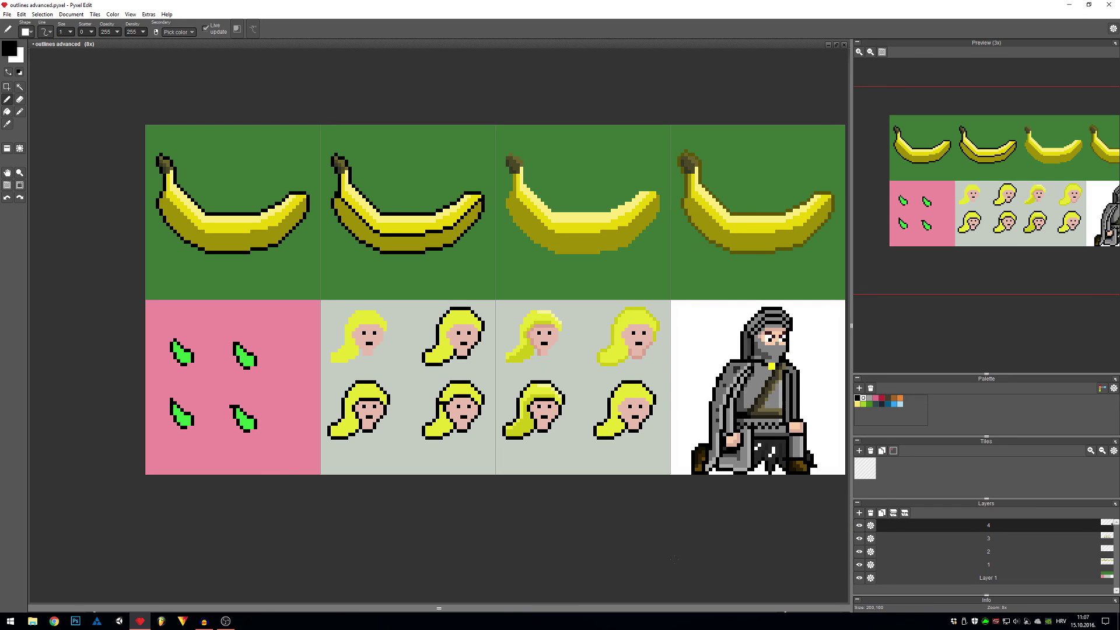
drag(642, 549, 562, 526)
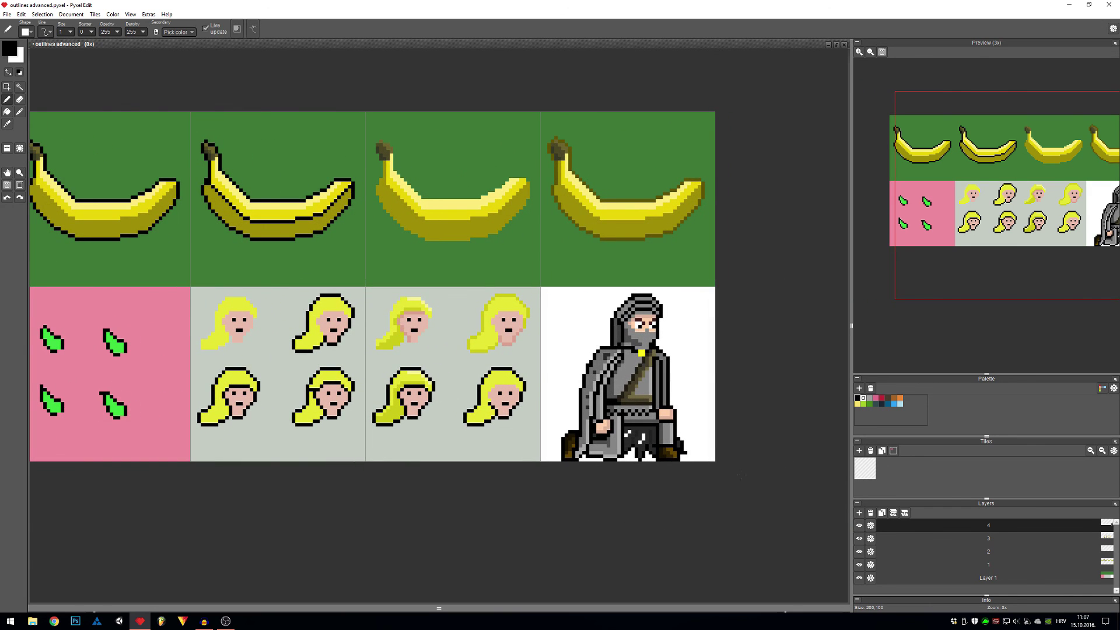
Step: Zoom in on the hooded character's outline and undo the stray stroke near its collar
scroll(686, 433, up, 1)
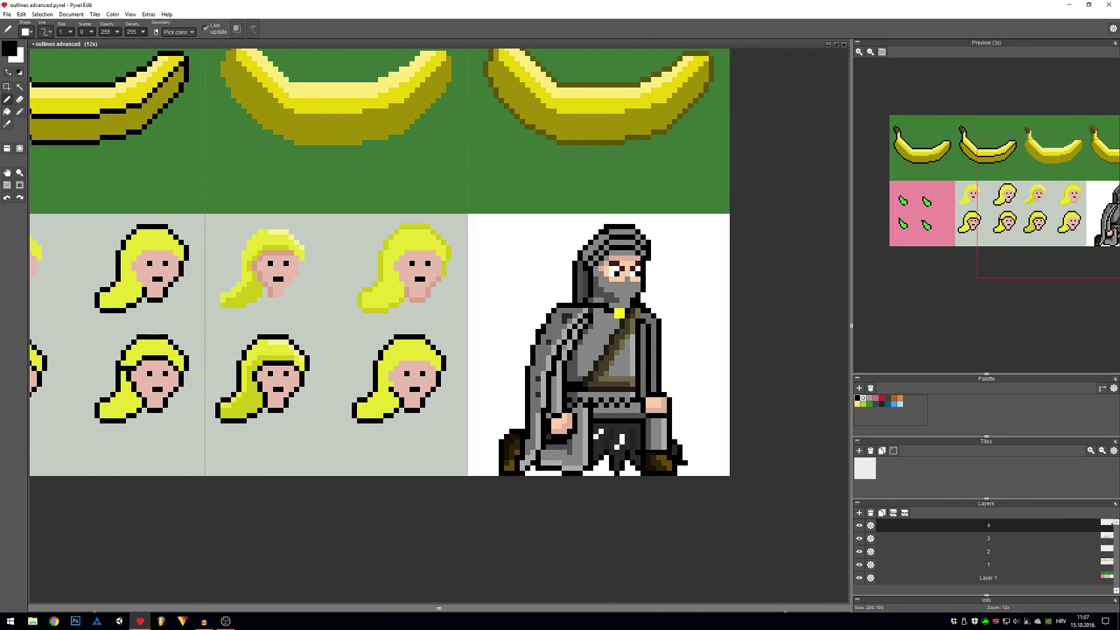
scroll(380, 260, down, 2)
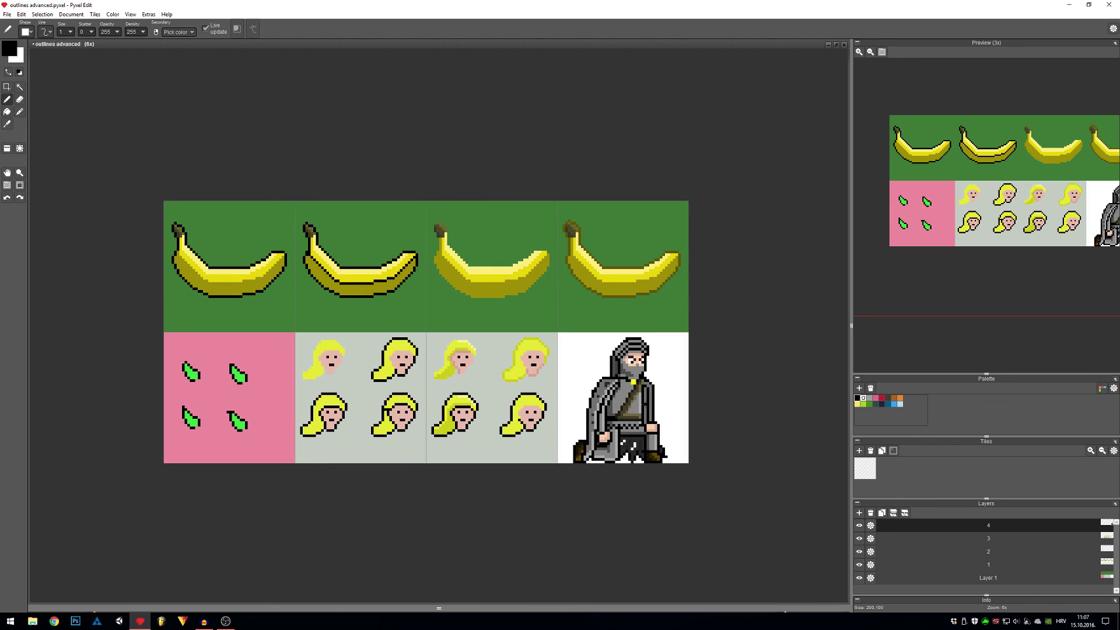
scroll(631, 378, up, 2)
scroll(636, 376, up, 1)
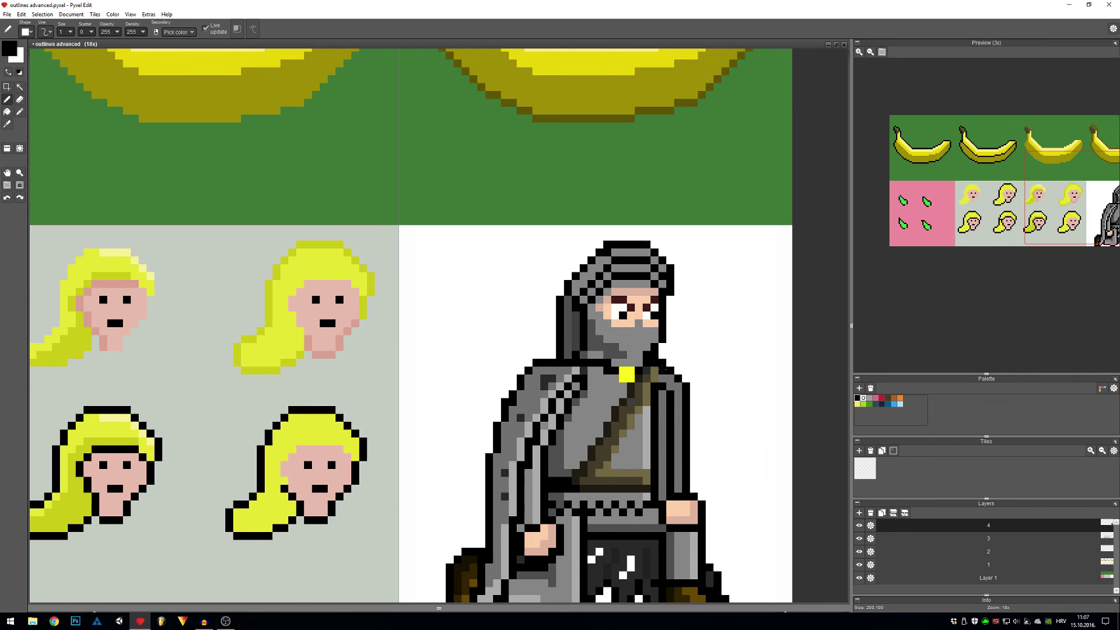
scroll(630, 367, up, 3)
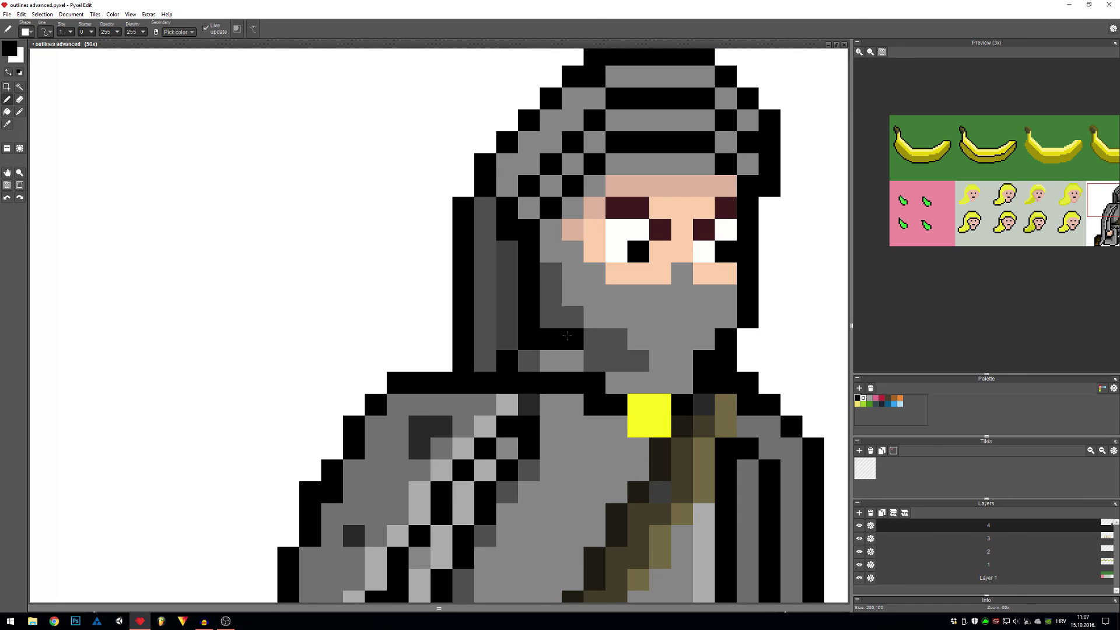
scroll(711, 380, down, 1)
scroll(711, 380, down, 4)
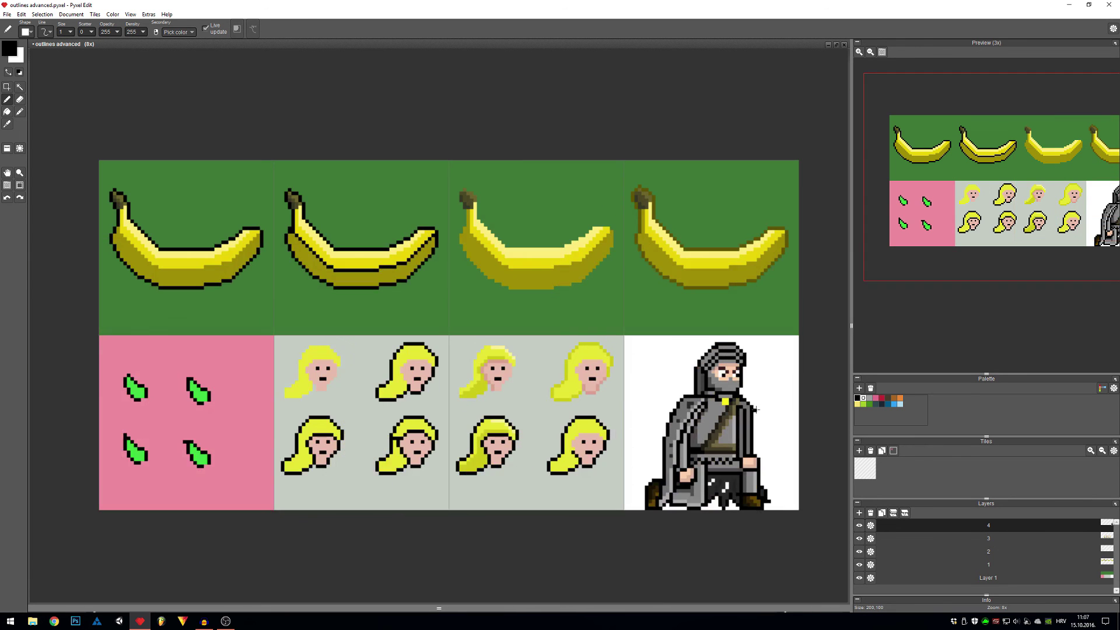
key(ctrl+z)
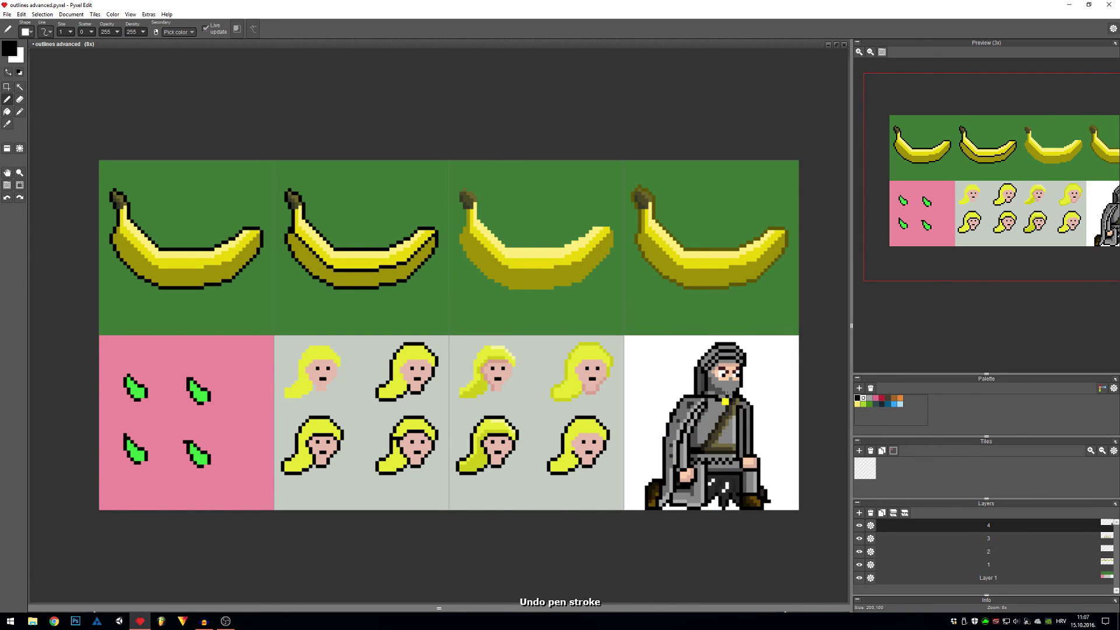
scroll(727, 395, up, 3)
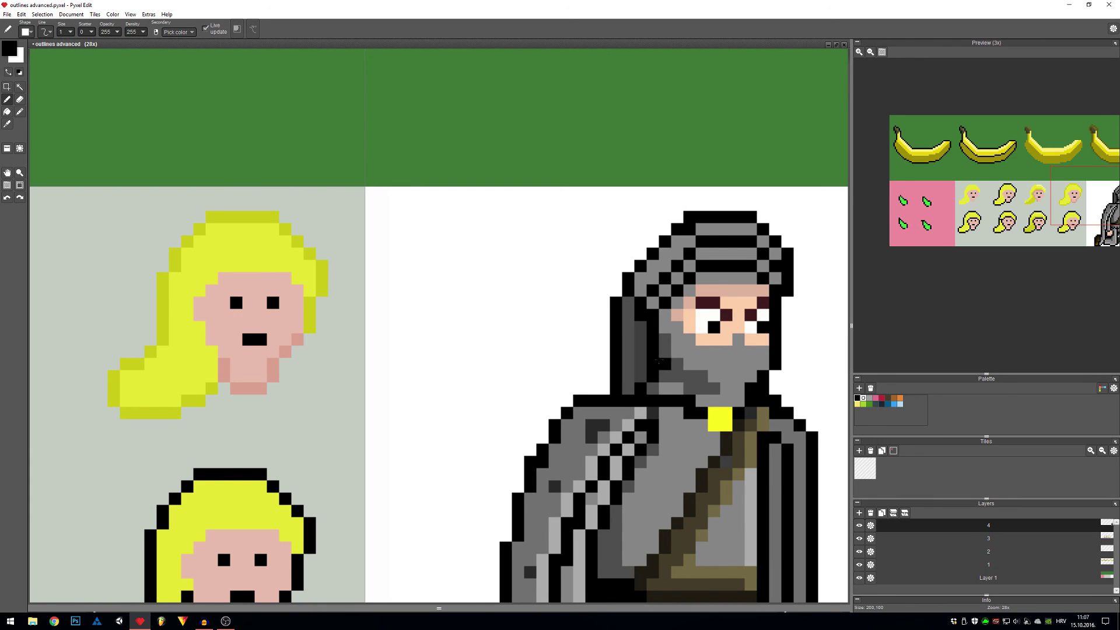
scroll(725, 340, down, 4)
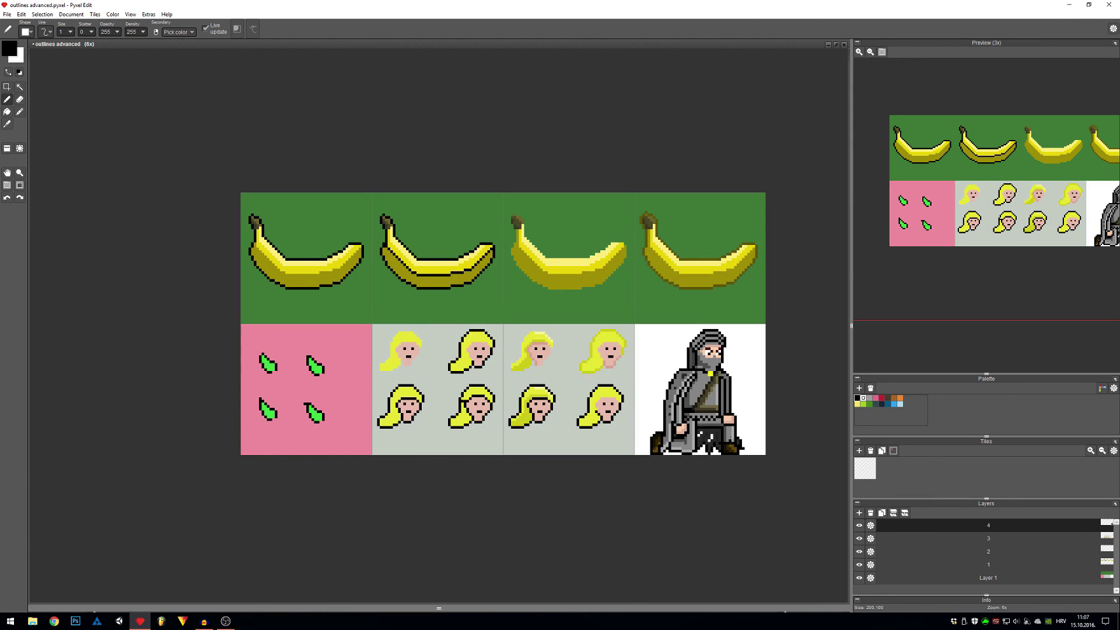
scroll(724, 434, up, 2)
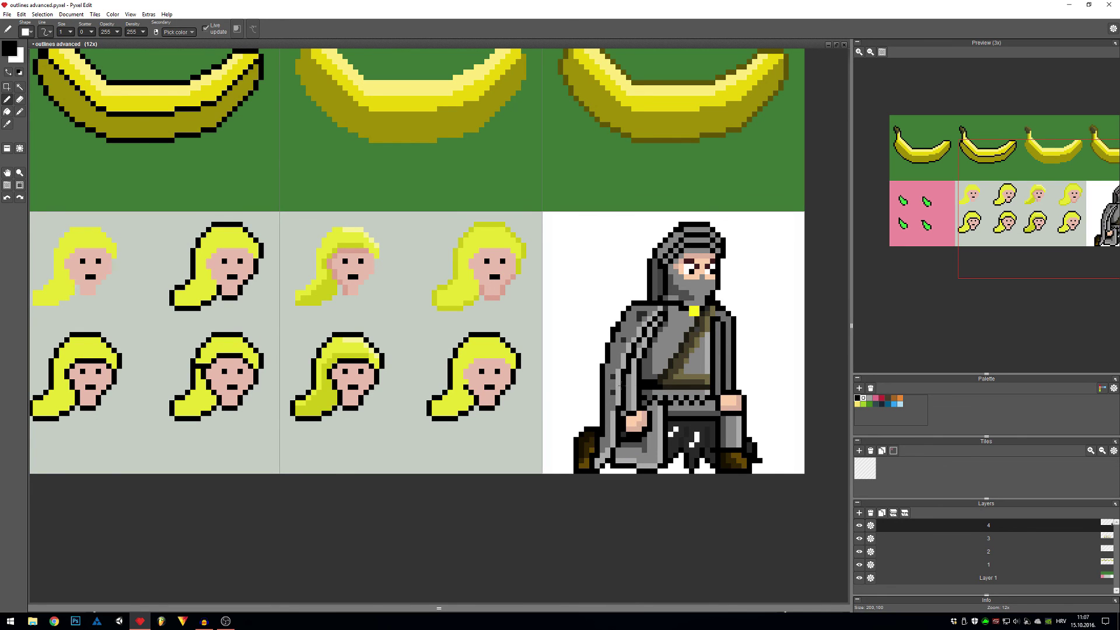
scroll(438, 324, down, 3)
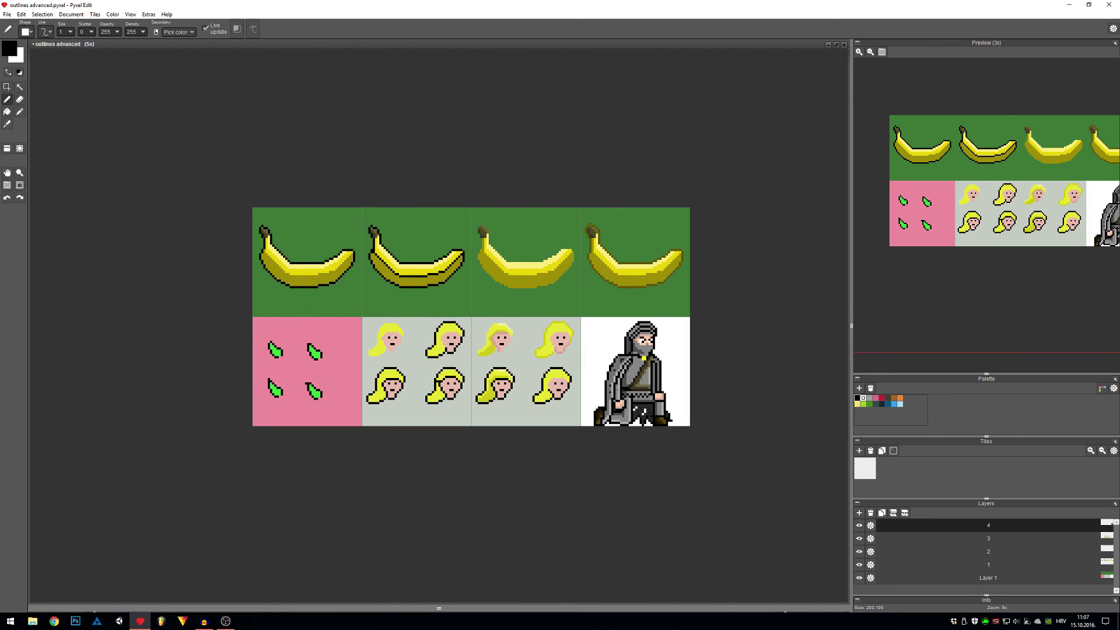